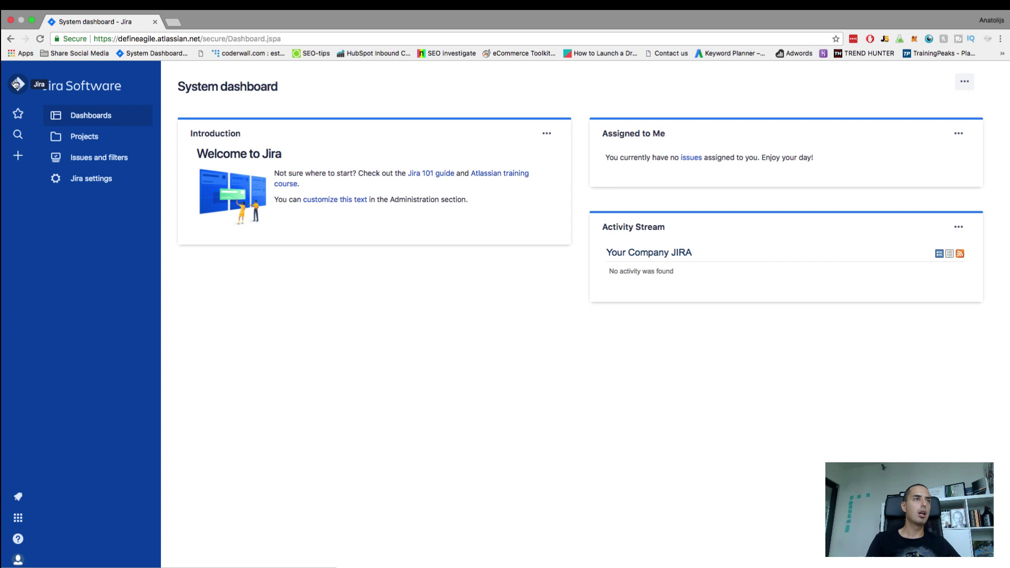
- From Jira home, star the Define Agile Youtube Videos (DAYV) project in Starred and recent, then close the panel
{"action": "left_click", "coordinate": [16, 83]}
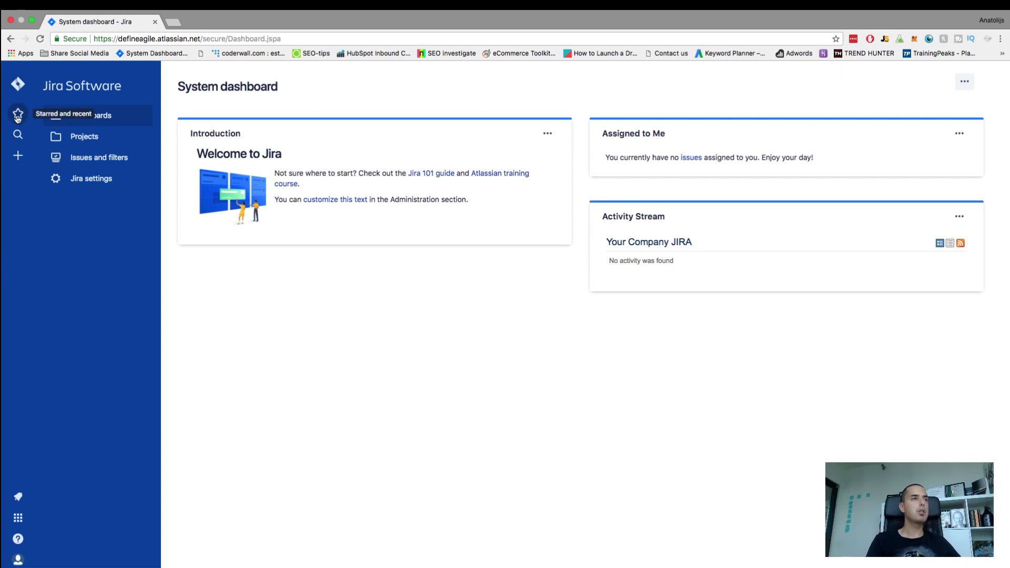
{"action": "left_click", "coordinate": [18, 116]}
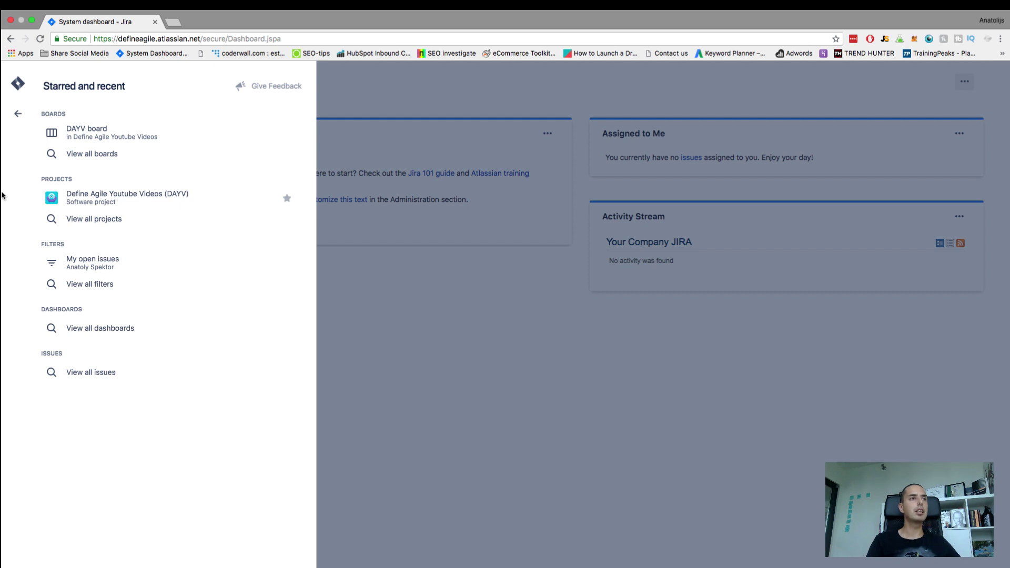
{"action": "left_click", "coordinate": [289, 200]}
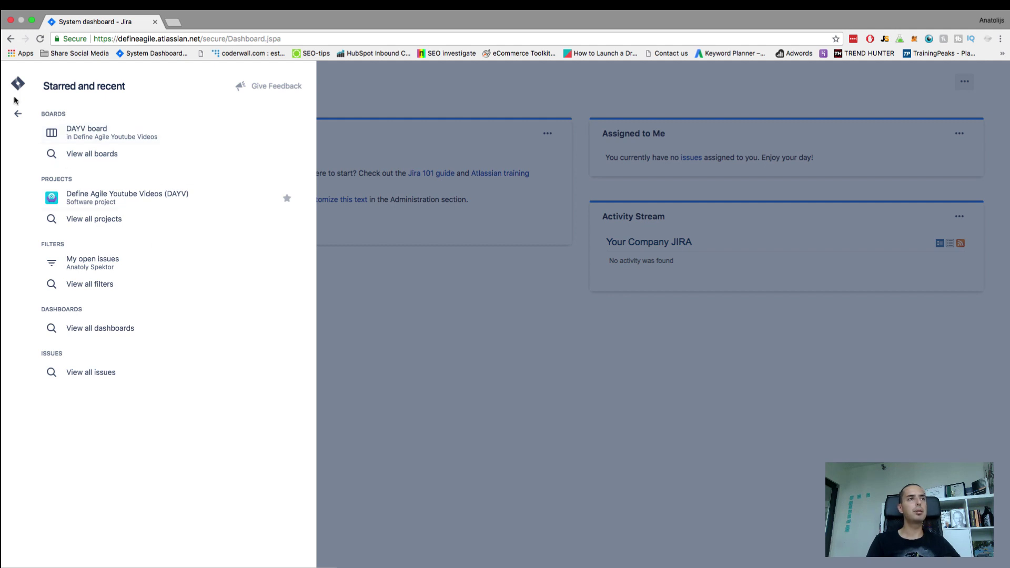
{"action": "left_click", "coordinate": [18, 114]}
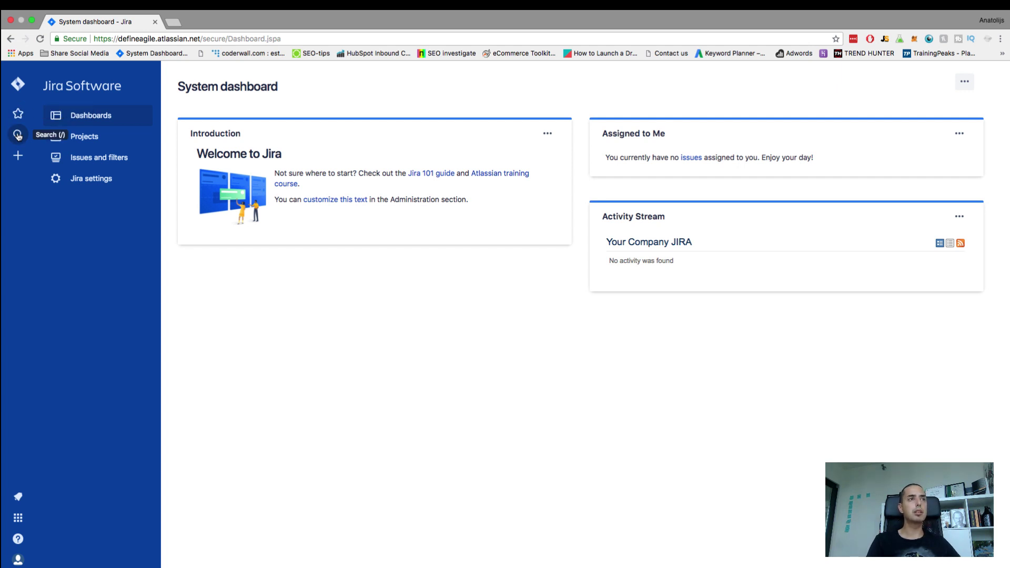
{"action": "left_click", "coordinate": [18, 136]}
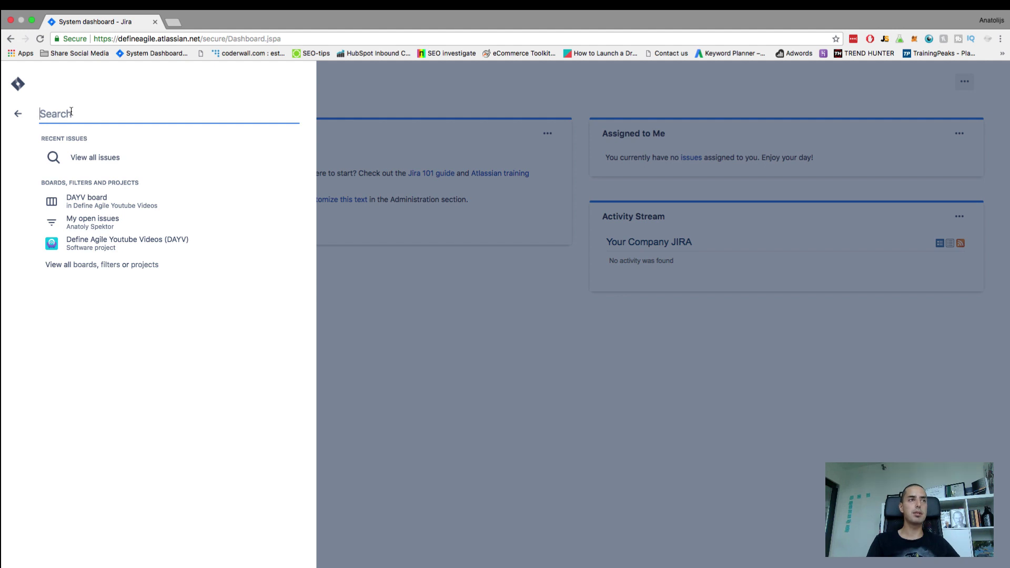
{"action": "left_click", "coordinate": [18, 114]}
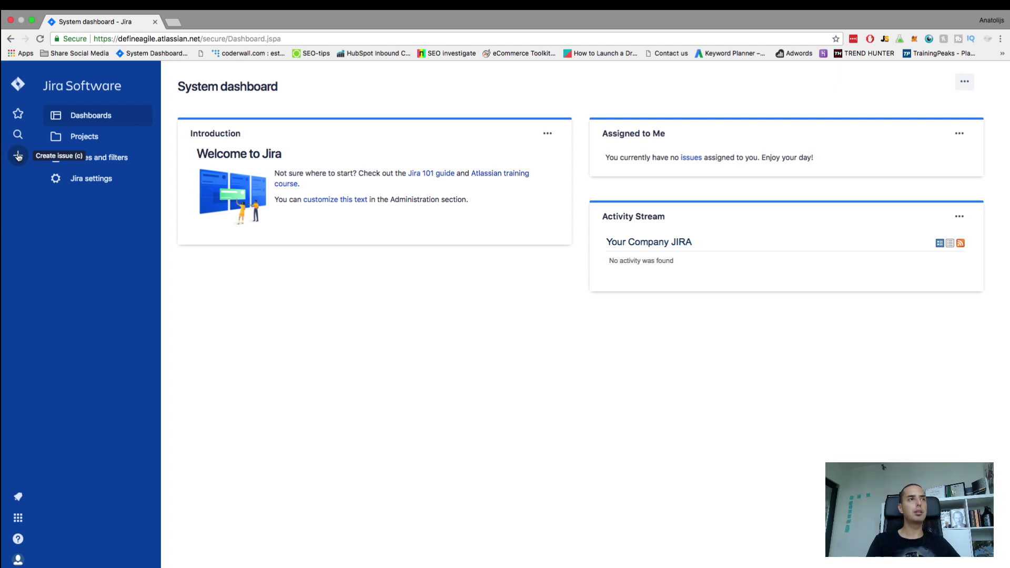
{"action": "left_click", "coordinate": [18, 156]}
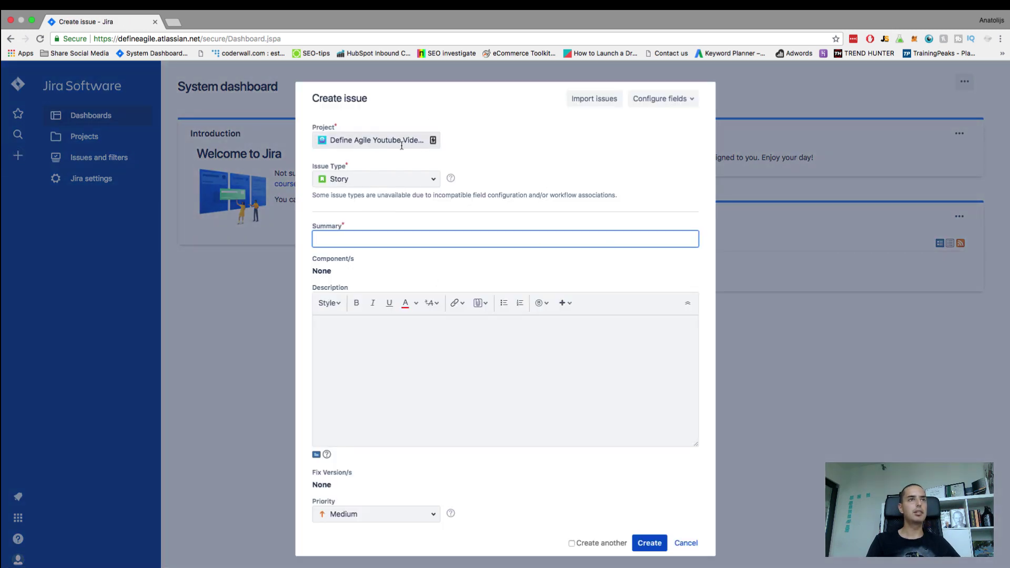
{"action": "left_click", "coordinate": [379, 141]}
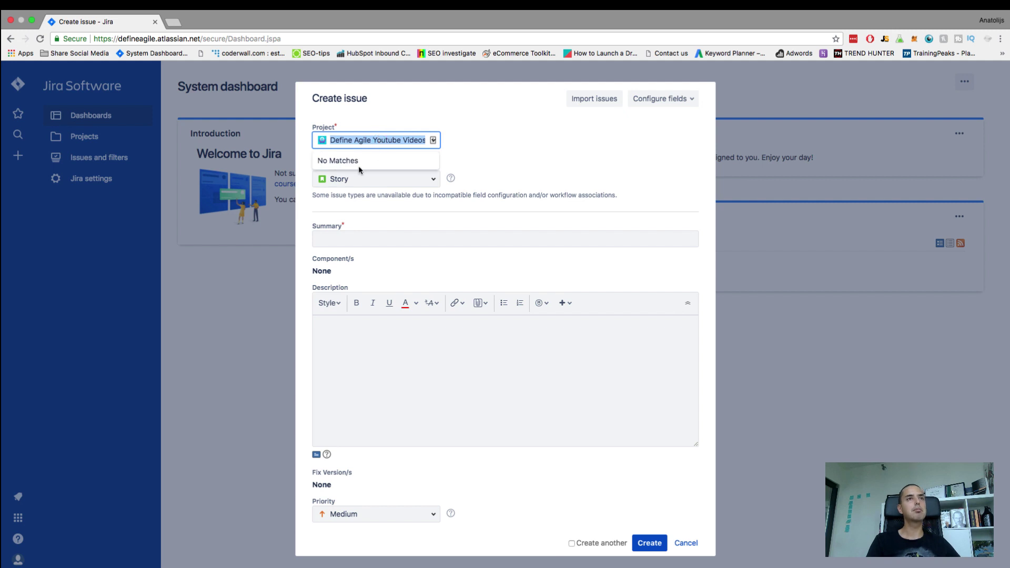
{"action": "left_click", "coordinate": [516, 142]}
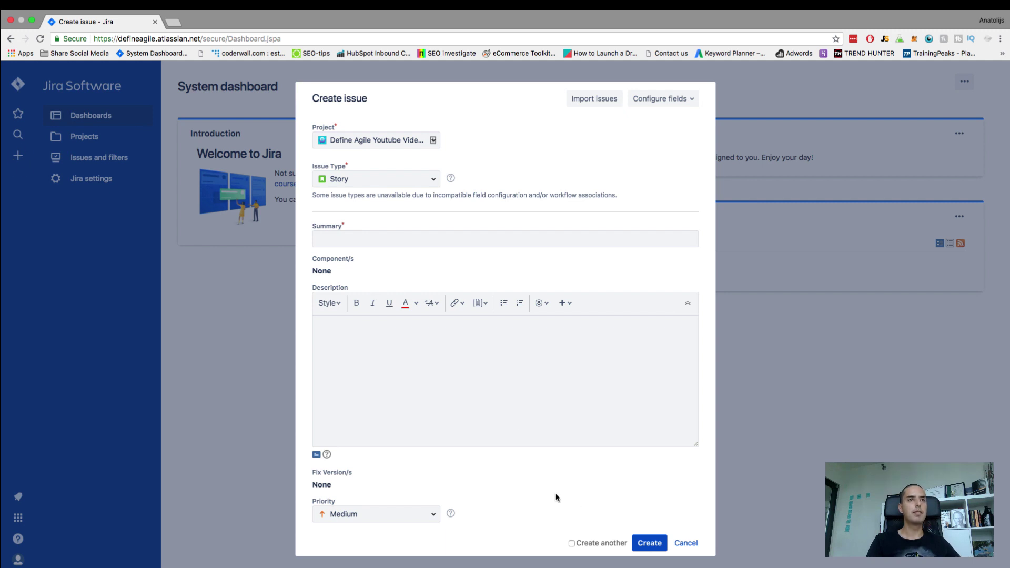
{"action": "scroll", "coordinate": [553, 261], "scroll_direction": "down", "scroll_amount": 10}
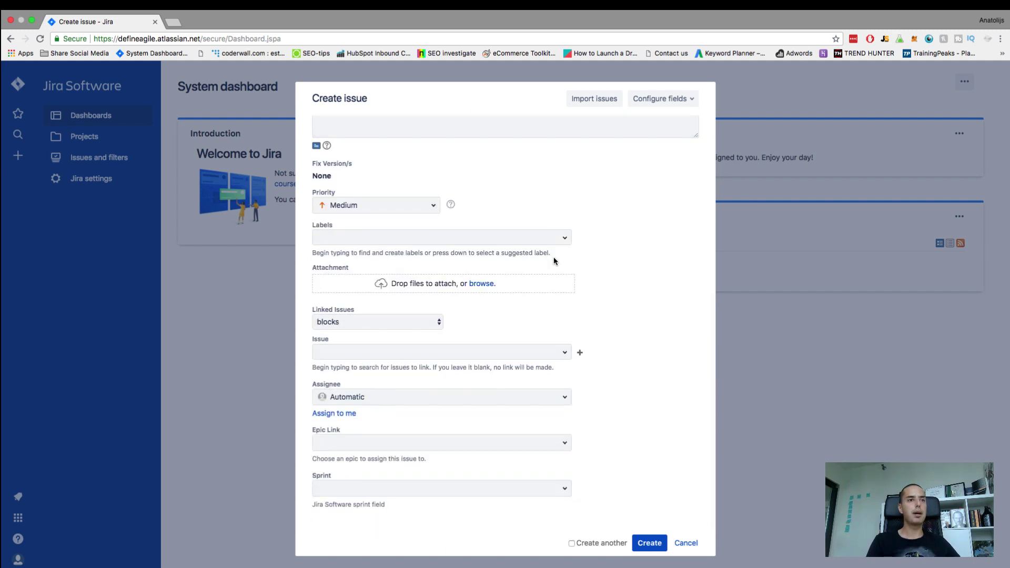
{"action": "scroll", "coordinate": [553, 258], "scroll_direction": "up", "scroll_amount": 10}
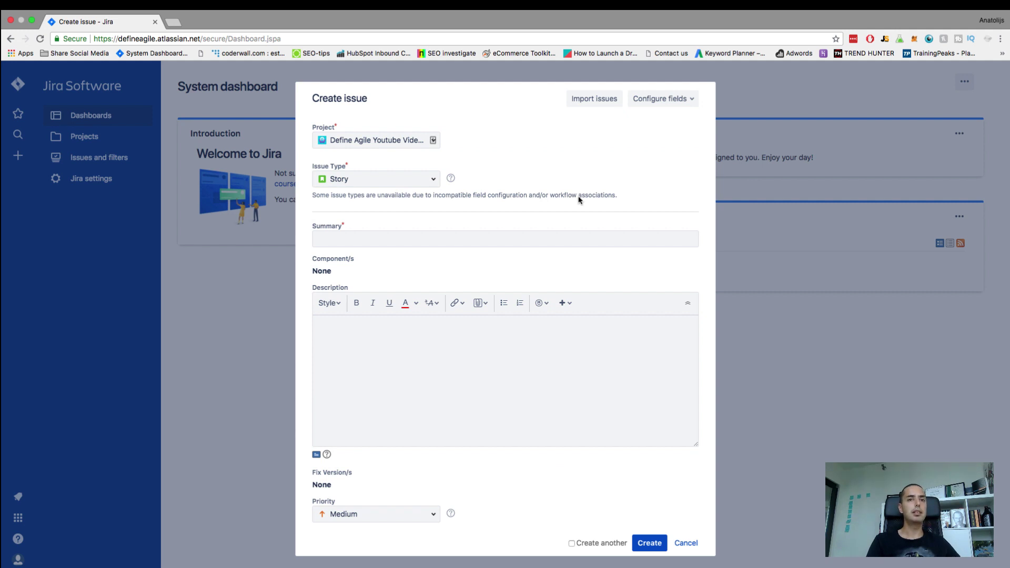
{"action": "left_click", "coordinate": [687, 543]}
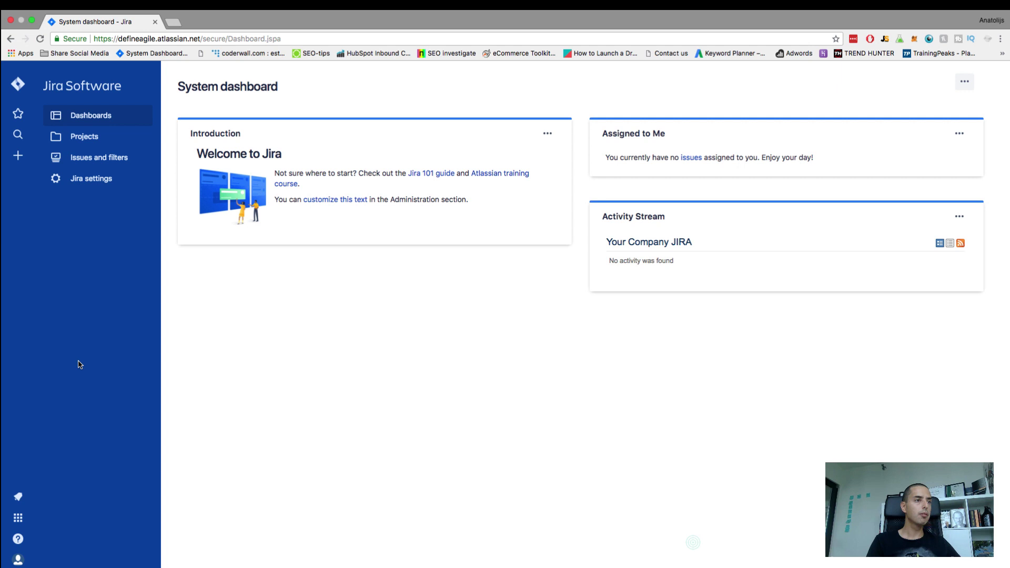
- View and close Notifications, then bring up the app switcher with Home, Site administration, Jira and Confluence
{"action": "left_click", "coordinate": [17, 497]}
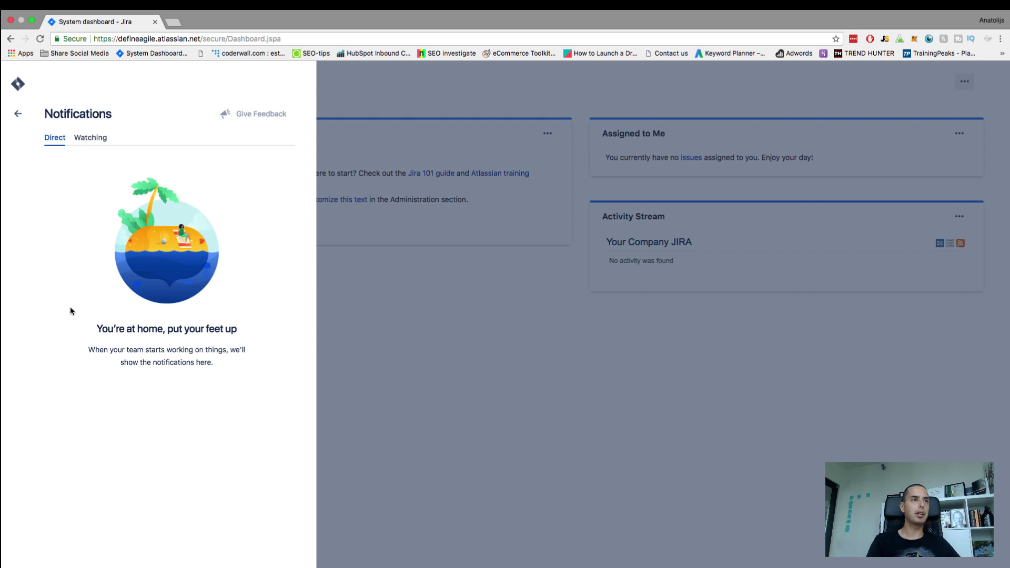
{"action": "left_click", "coordinate": [16, 114]}
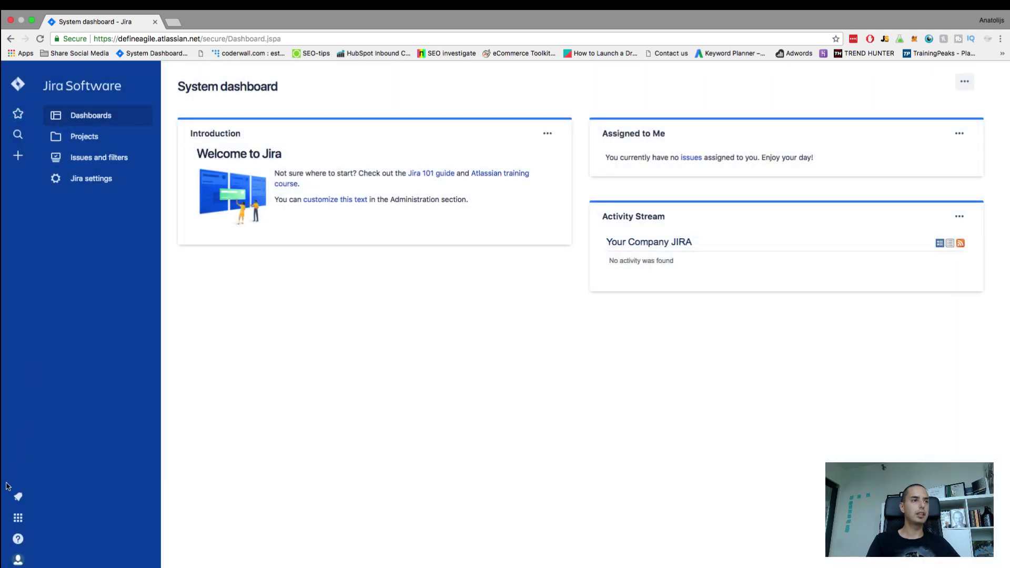
{"action": "left_click", "coordinate": [16, 519]}
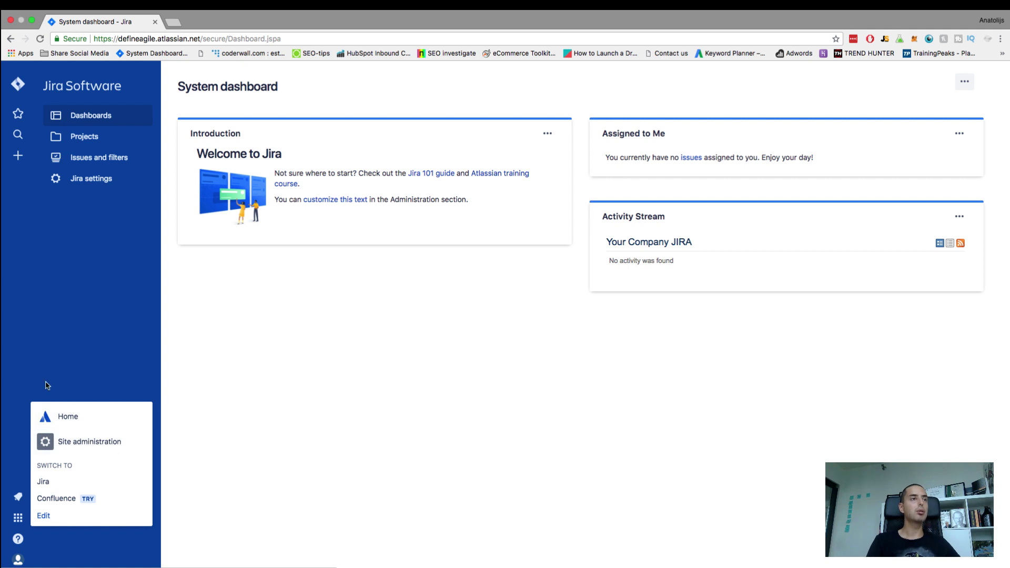
{"action": "left_click", "coordinate": [43, 516]}
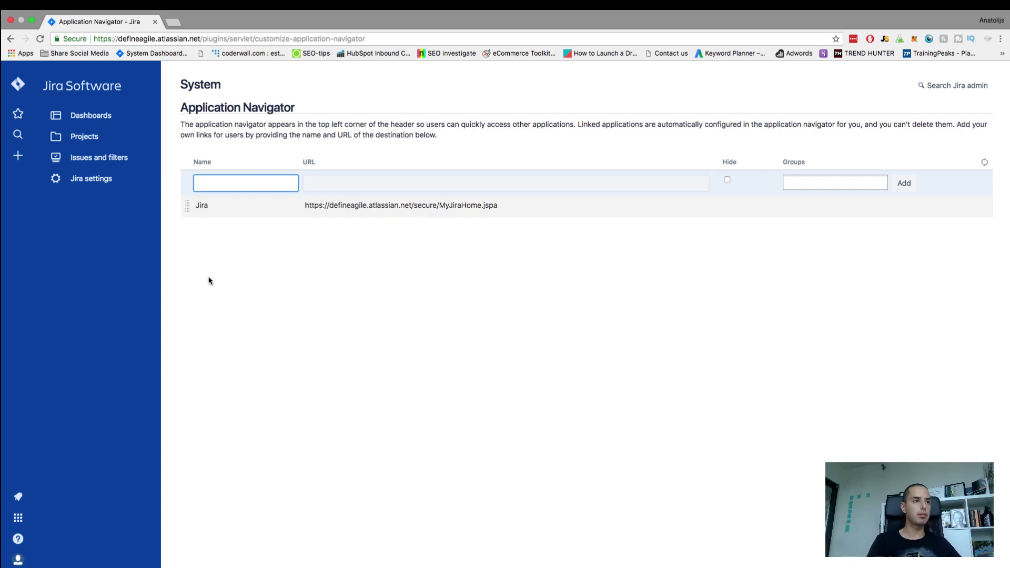
{"action": "left_click", "coordinate": [18, 519]}
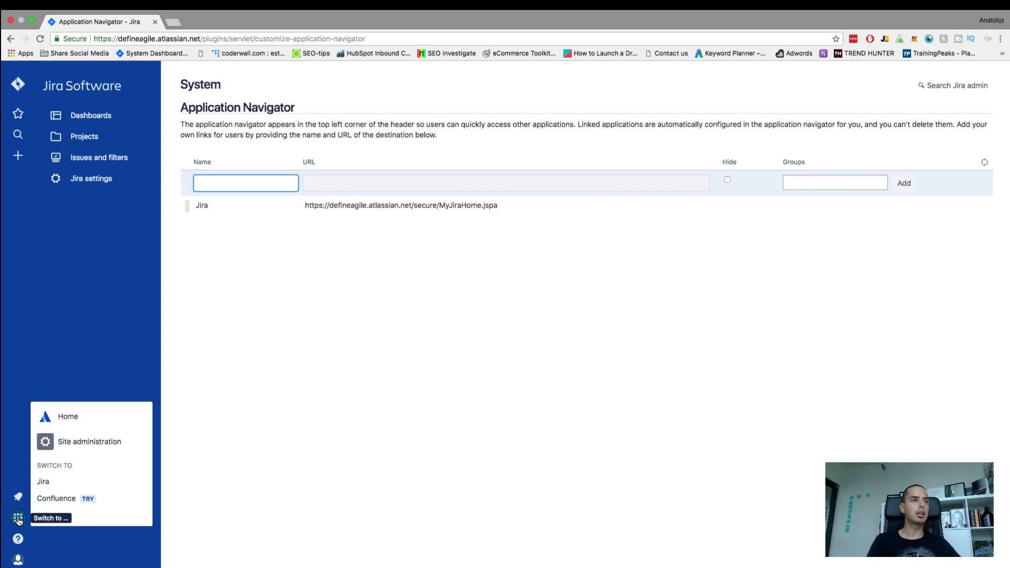
{"action": "left_click", "coordinate": [7, 446]}
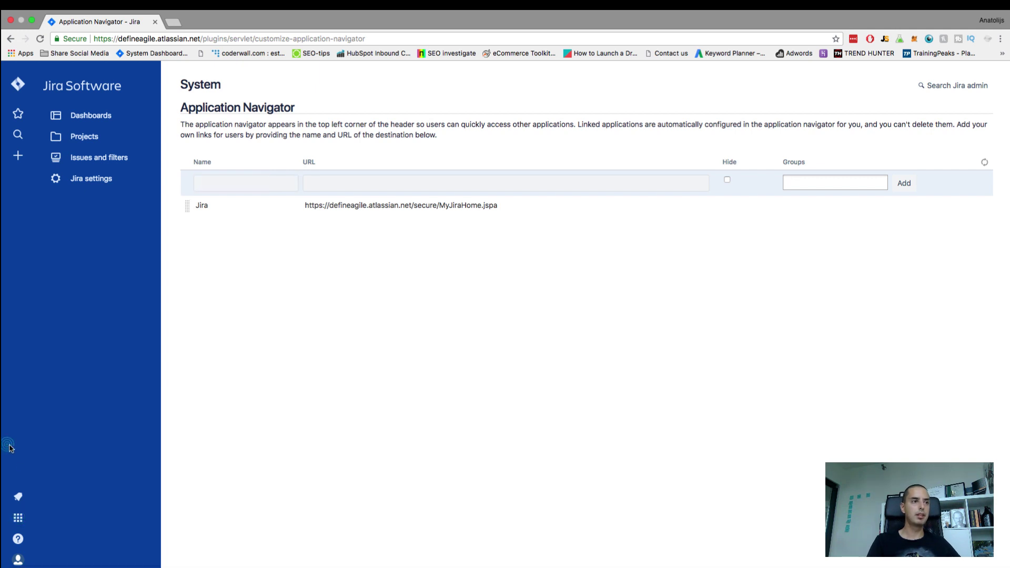
{"action": "left_click", "coordinate": [17, 540]}
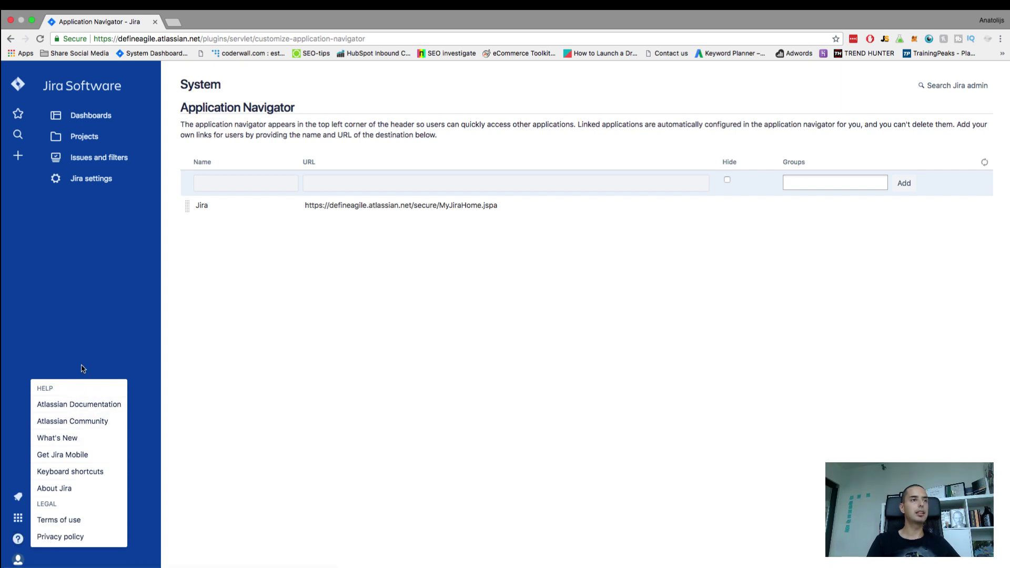
- Close the help links, open the user's profile in a new tab, and browse All people
{"action": "left_click", "coordinate": [23, 299]}
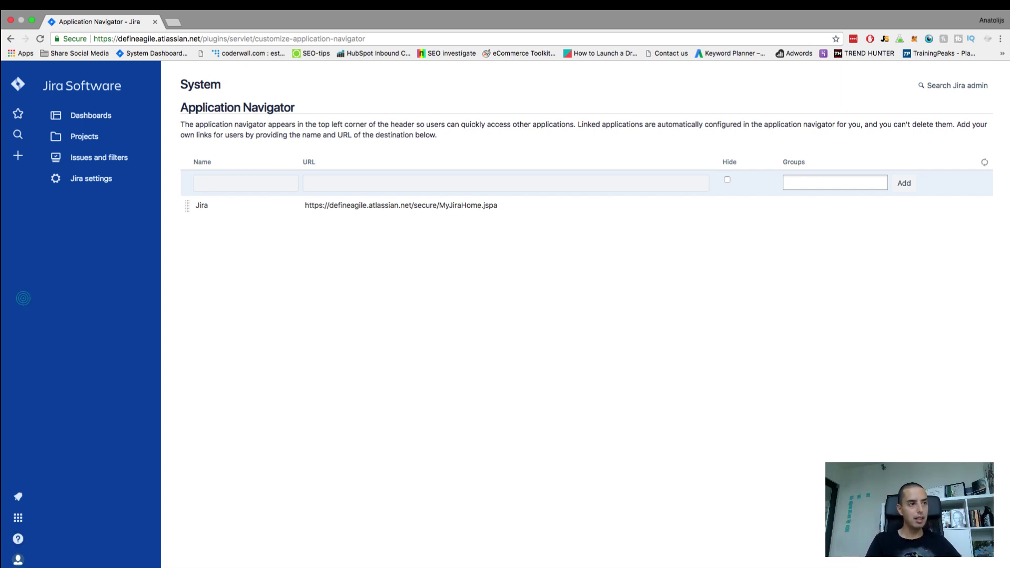
{"action": "left_click", "coordinate": [18, 559]}
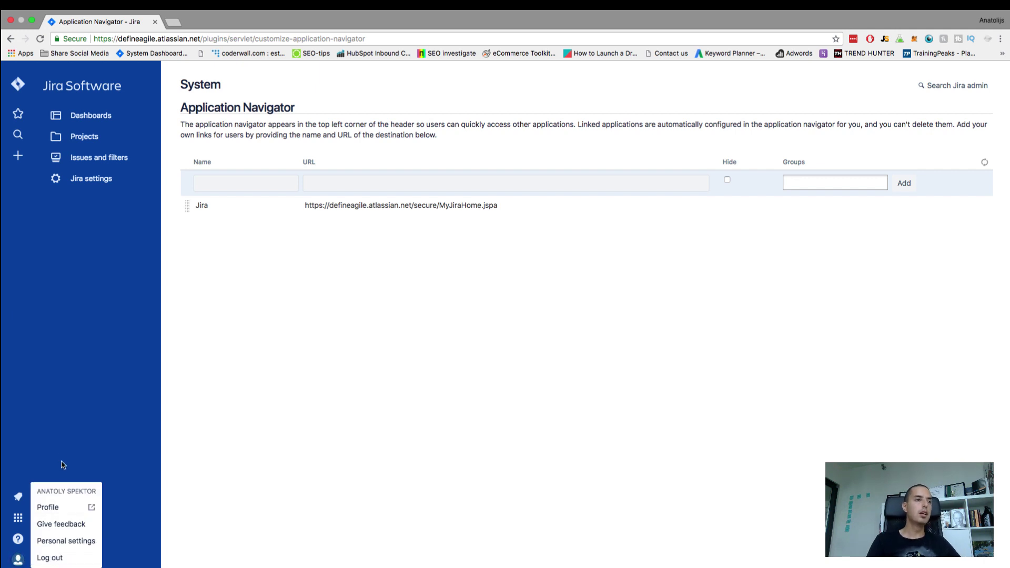
{"action": "left_click", "coordinate": [47, 507]}
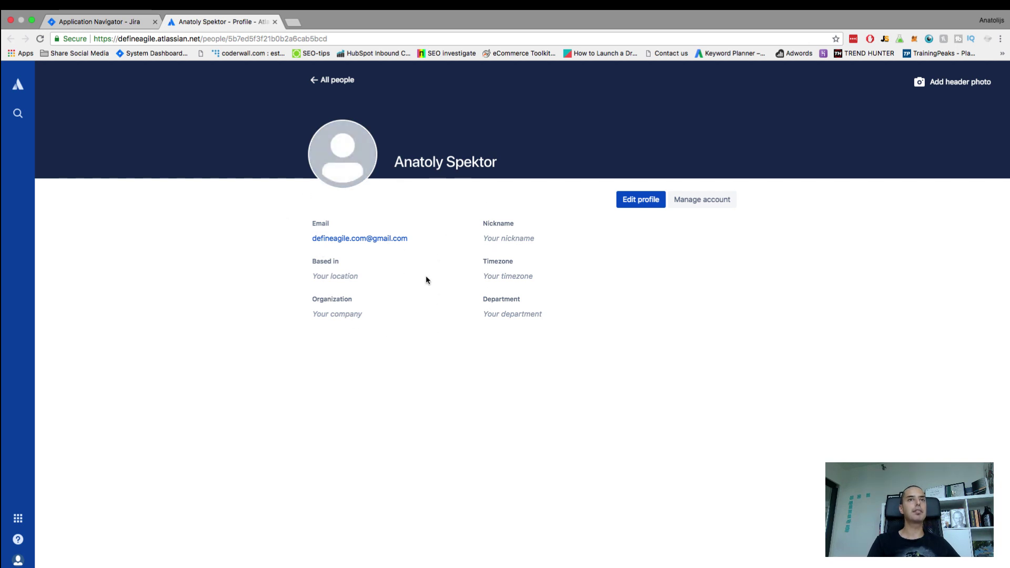
{"action": "left_click", "coordinate": [312, 80]}
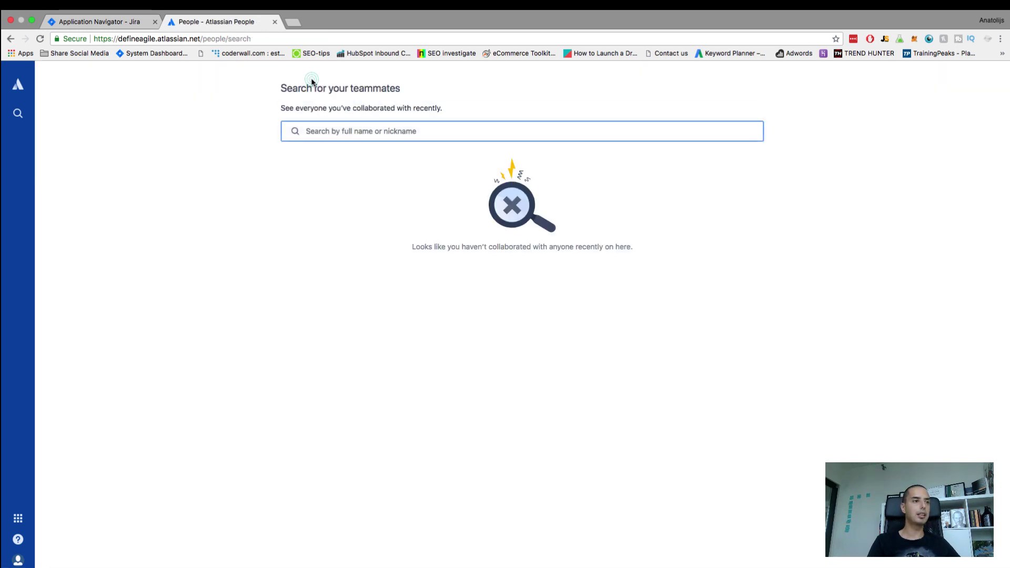
{"action": "left_click", "coordinate": [15, 85]}
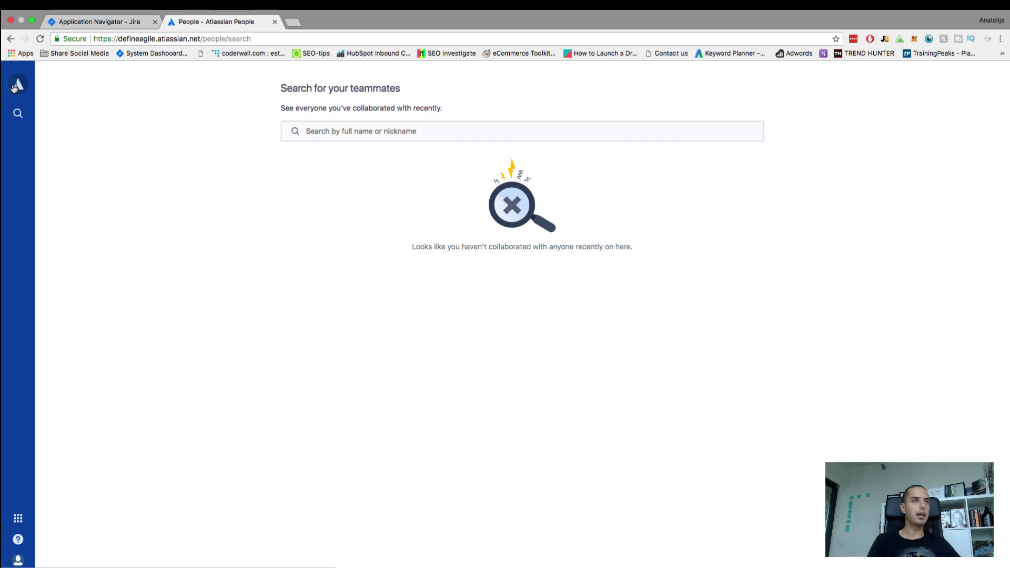
- Return to Jira's System dashboard, then list Projects showing Define Agile Youtube Videos (DAYV)
{"action": "left_click", "coordinate": [21, 86]}
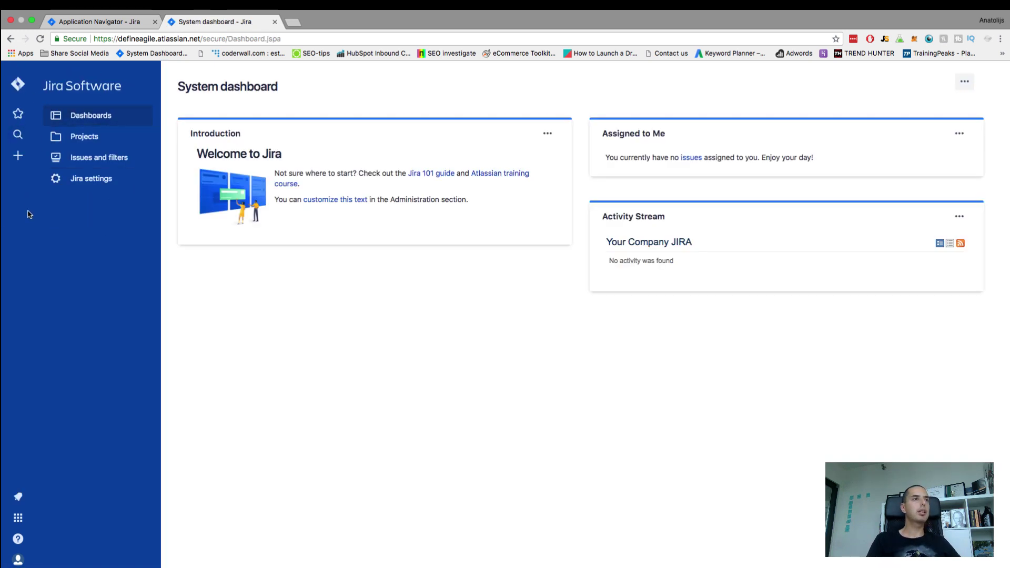
{"action": "left_click", "coordinate": [106, 118]}
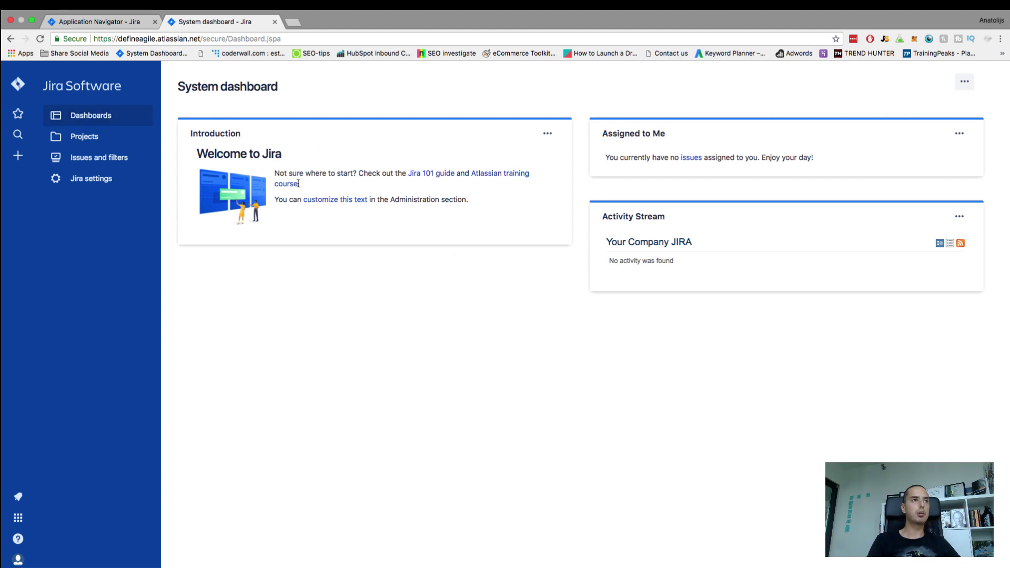
{"action": "left_click", "coordinate": [75, 137]}
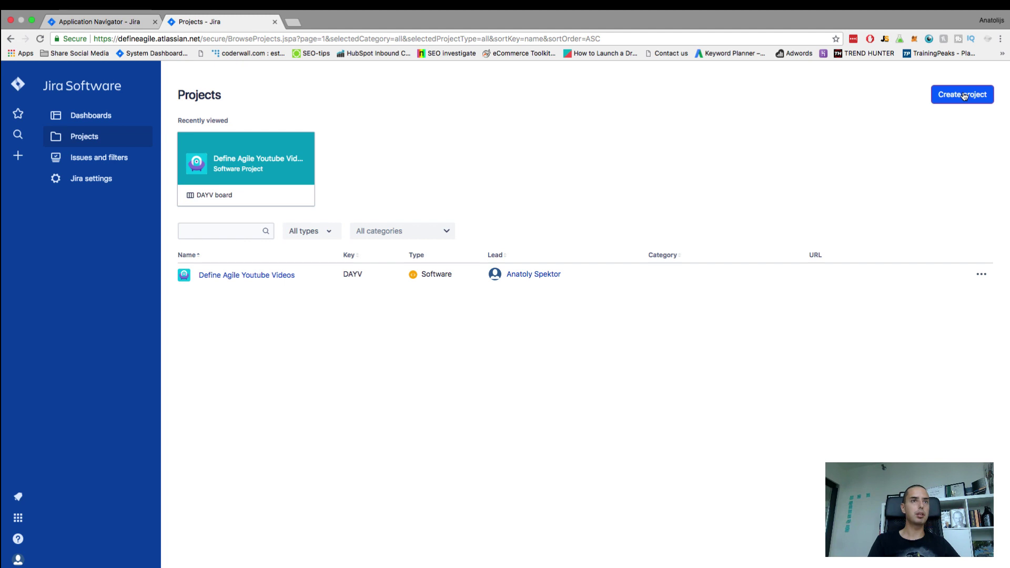
- Preview the Issues and filters shortcuts, then show the Jira settings administration sections
{"action": "left_click", "coordinate": [82, 157]}
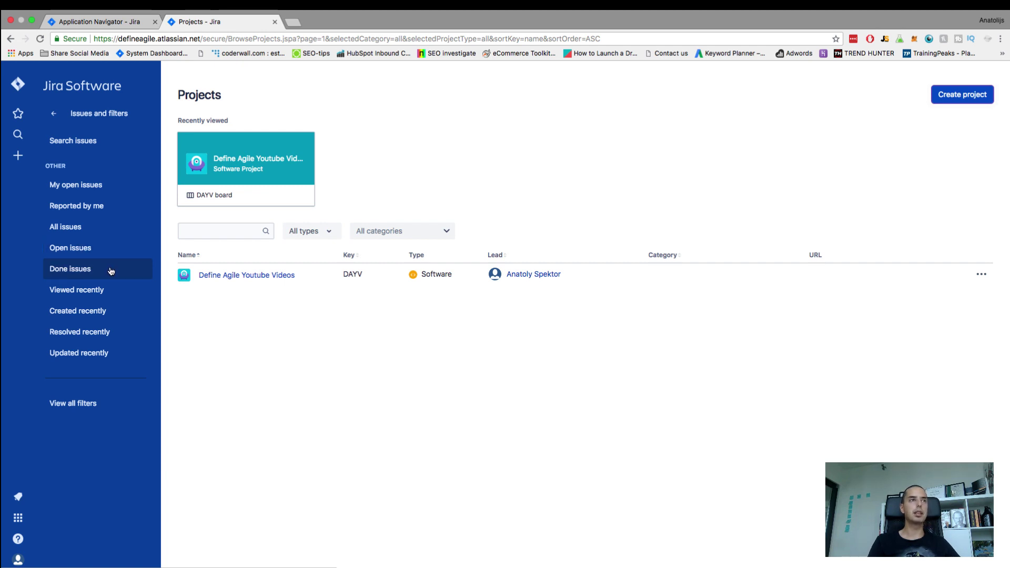
{"action": "left_click", "coordinate": [54, 113]}
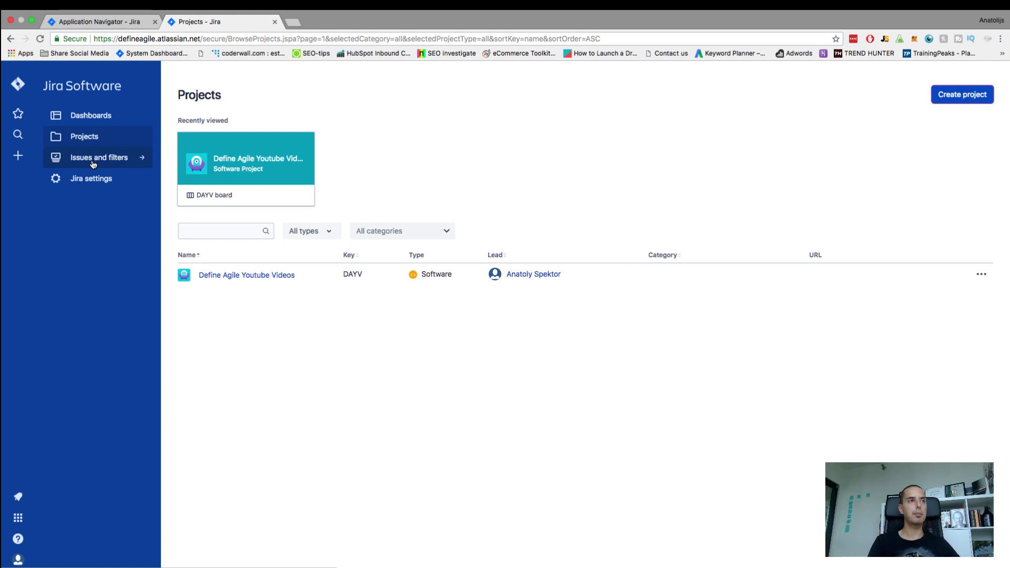
{"action": "left_click", "coordinate": [89, 179]}
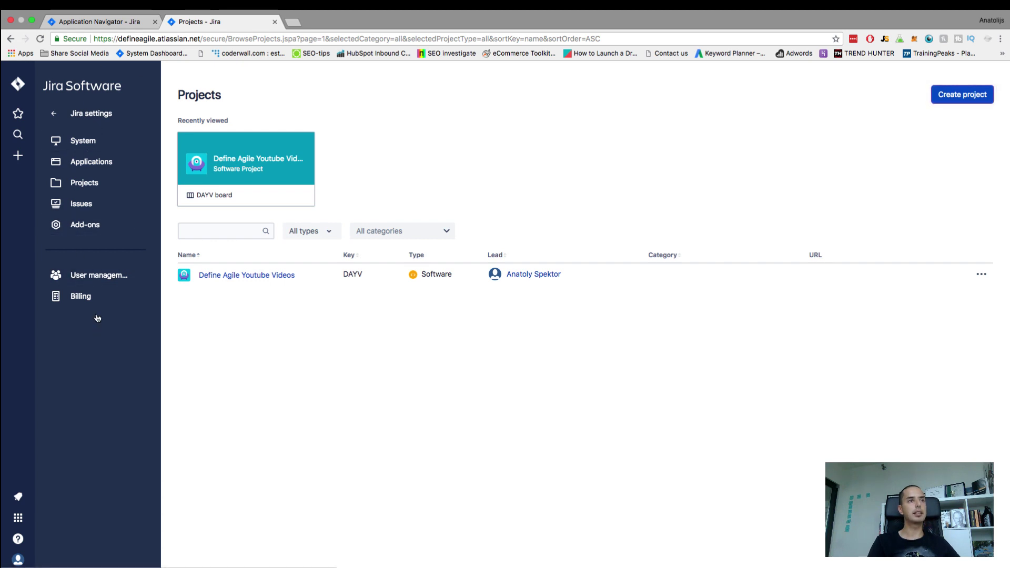
- Leave Jira settings for the main navigation and load the System dashboard
{"action": "left_click", "coordinate": [54, 114]}
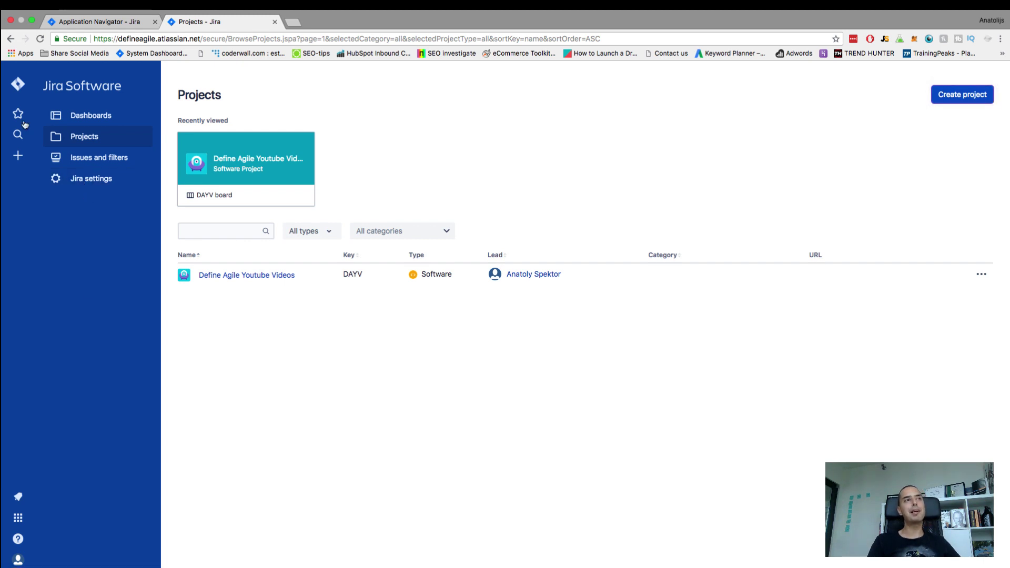
{"action": "left_click", "coordinate": [18, 84]}
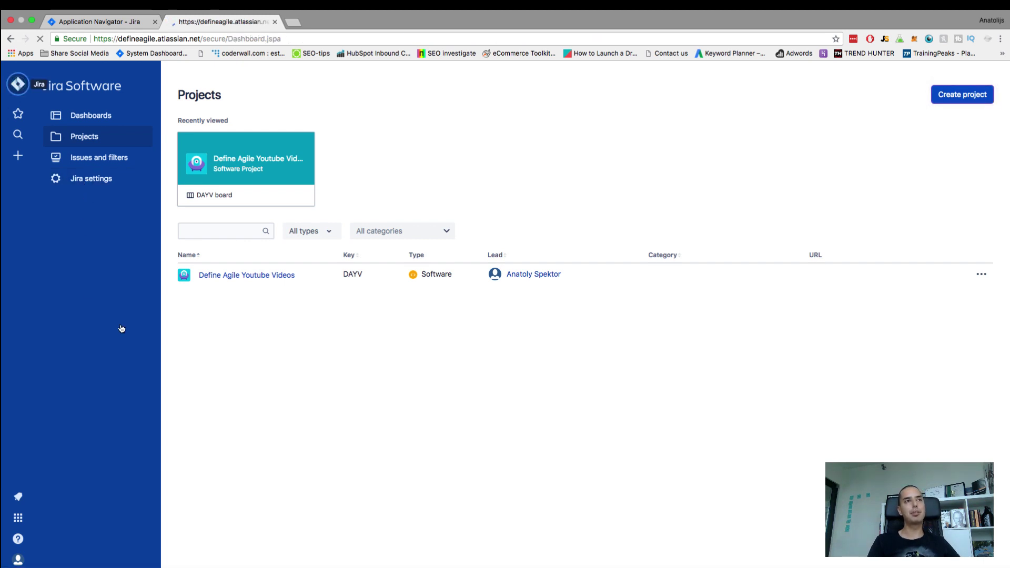